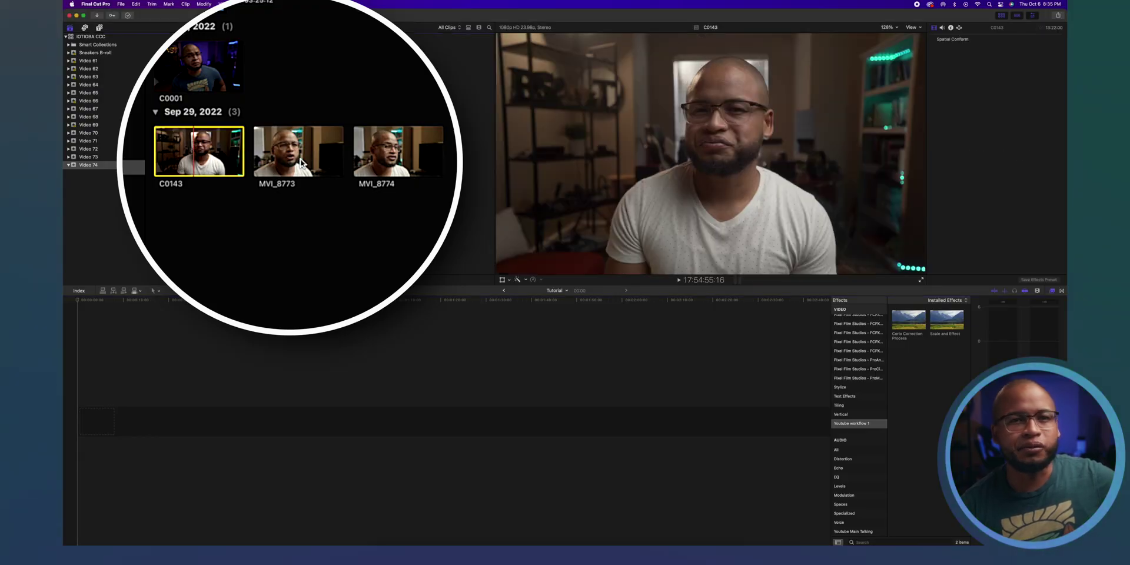
- Compare the two angles, then put C0143 in the Tutorial timeline with MVI_8773 connected above, roughly aligned
left_click(301, 157)
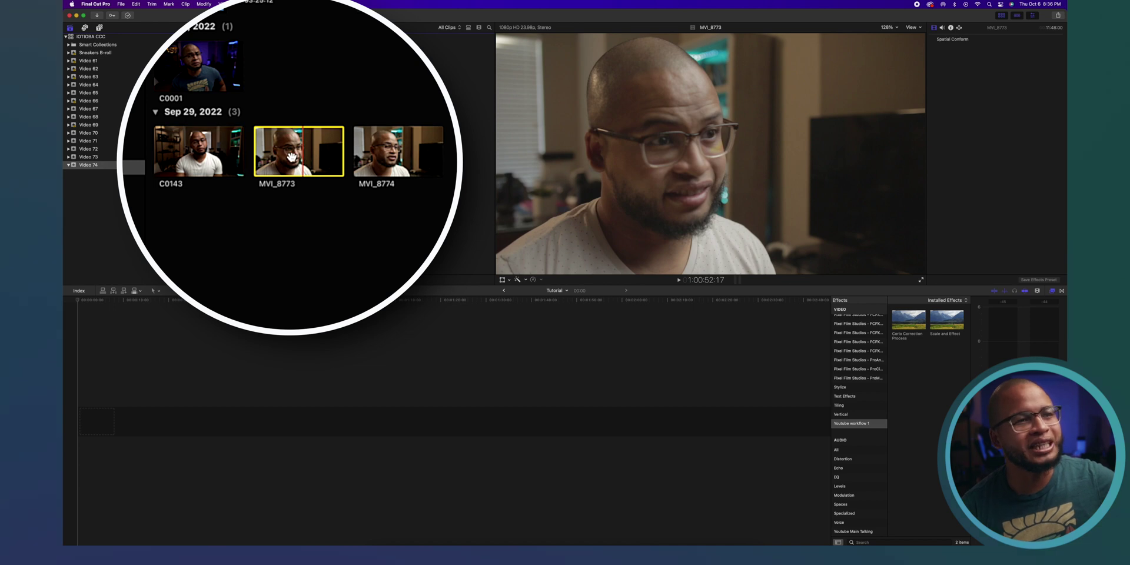
left_click(197, 152)
left_click(295, 159)
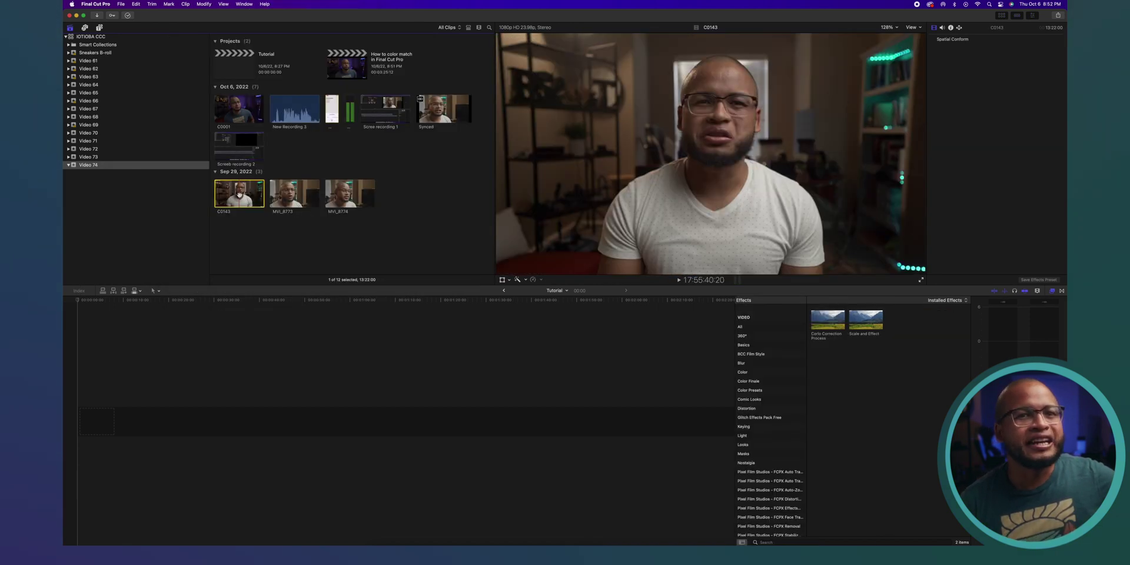
left_click_drag(239, 193, 81, 419)
left_click_drag(295, 193, 82, 372)
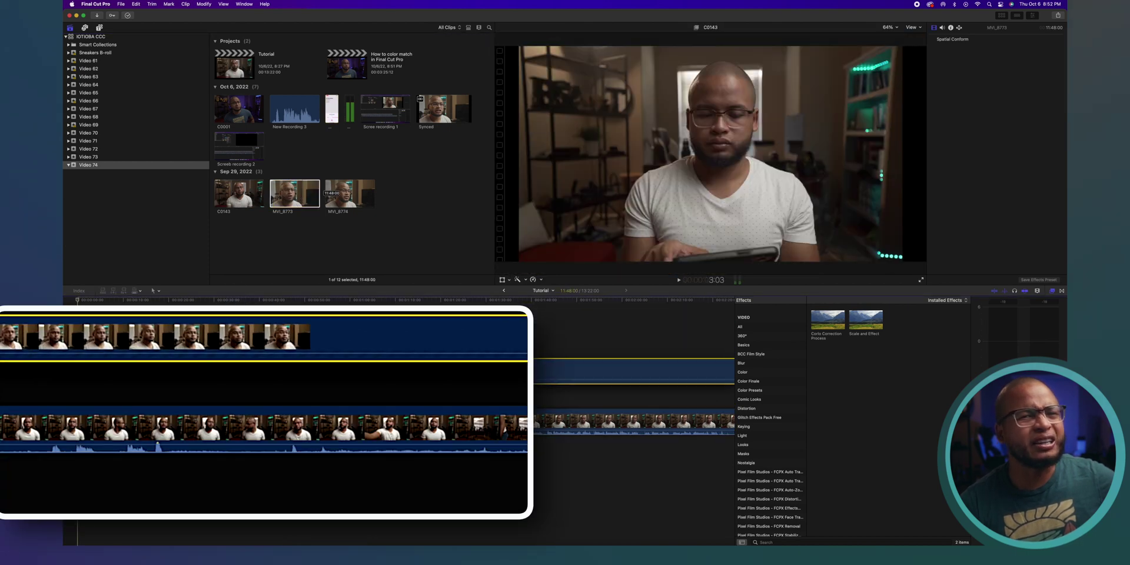
left_click_drag(188, 382, 139, 389)
- Zoom in and nudge MVI_8773 a few frames earlier, playing back to check the sync
key("space")
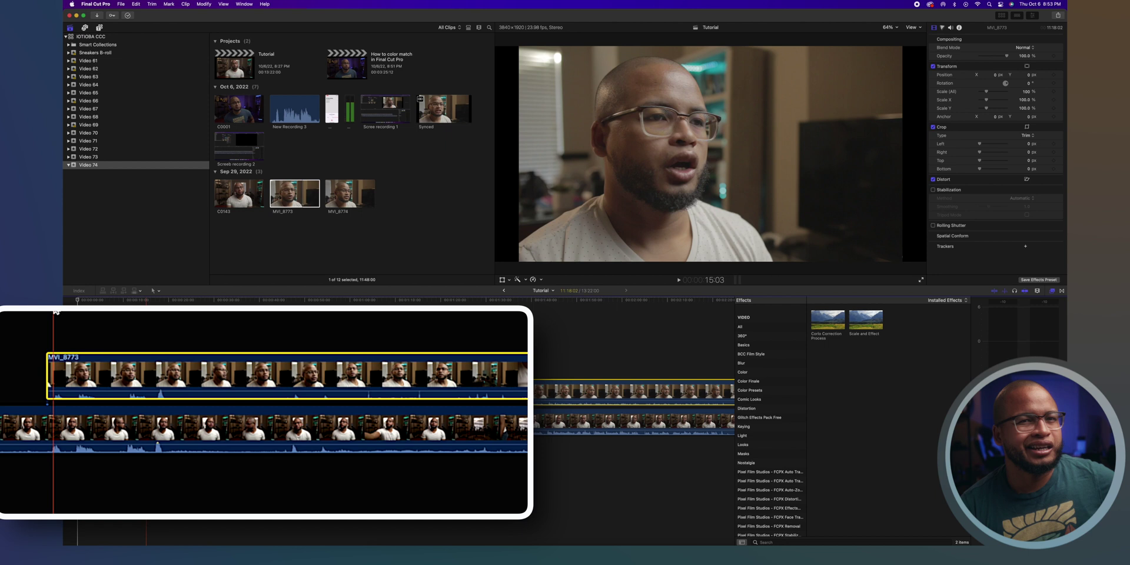
key("space")
key("super+equal")
left_click_drag(167, 379, 150, 379)
key("space")
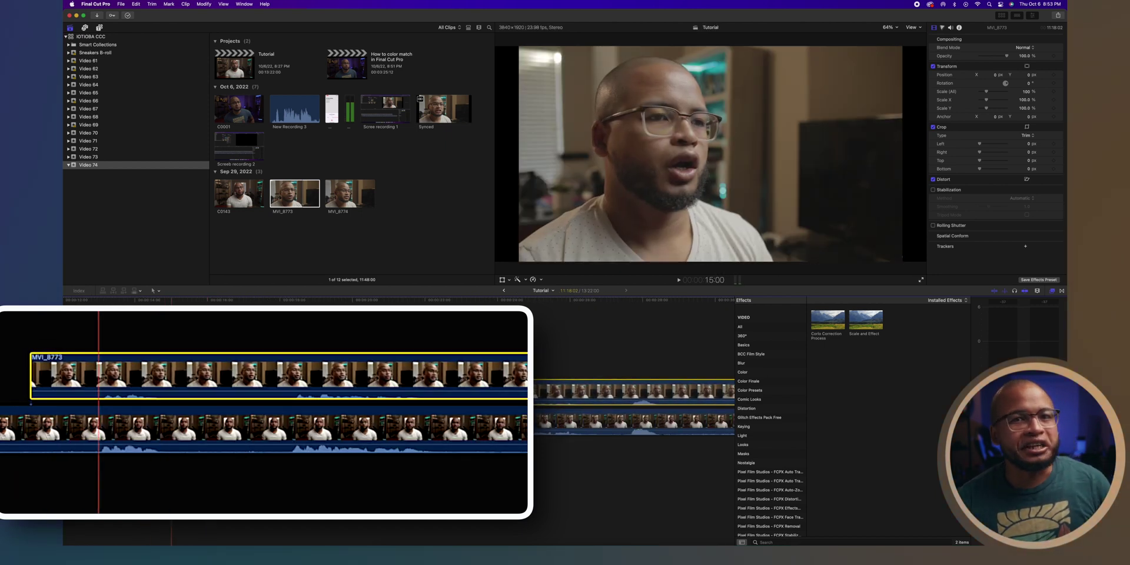
key("space")
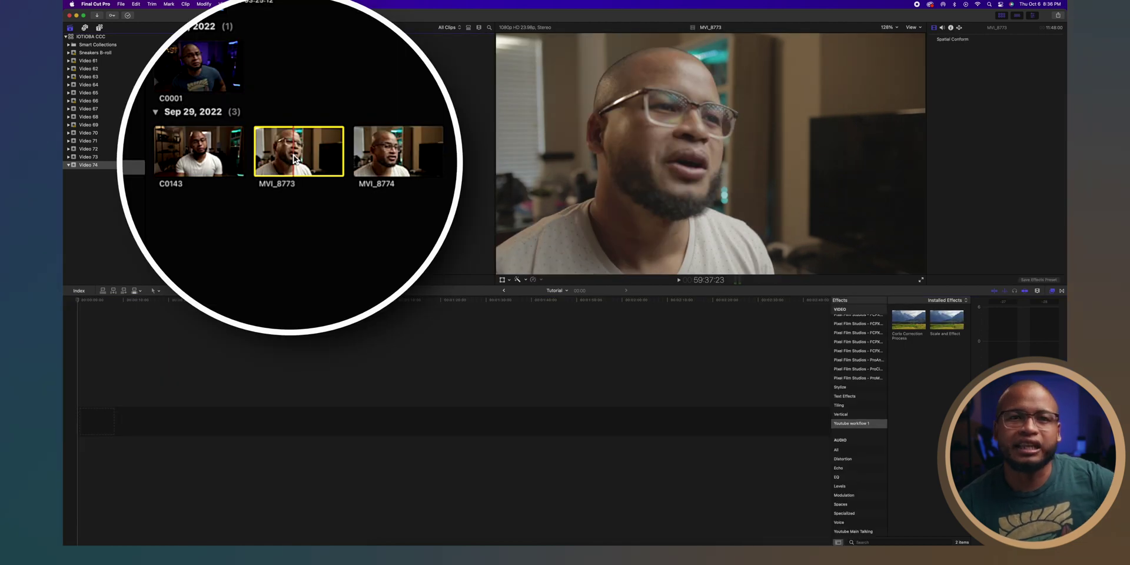
- Select C0143 with MVI_8773, choose Clip > Synchronize Clips, and start naming the new clip 'Synced'
left_click(215, 160, "super")
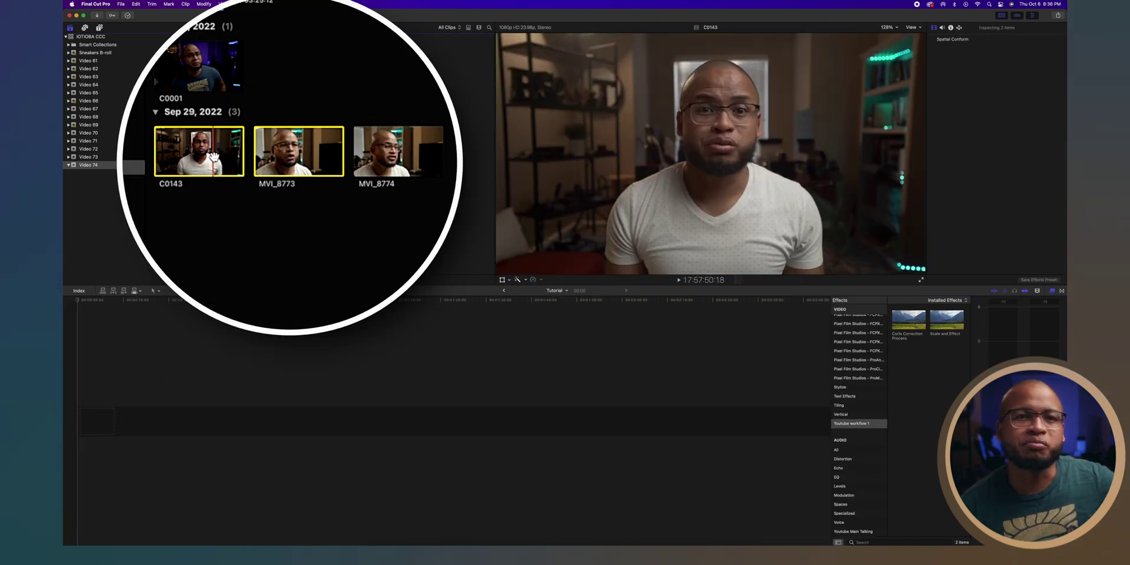
right_click(215, 160)
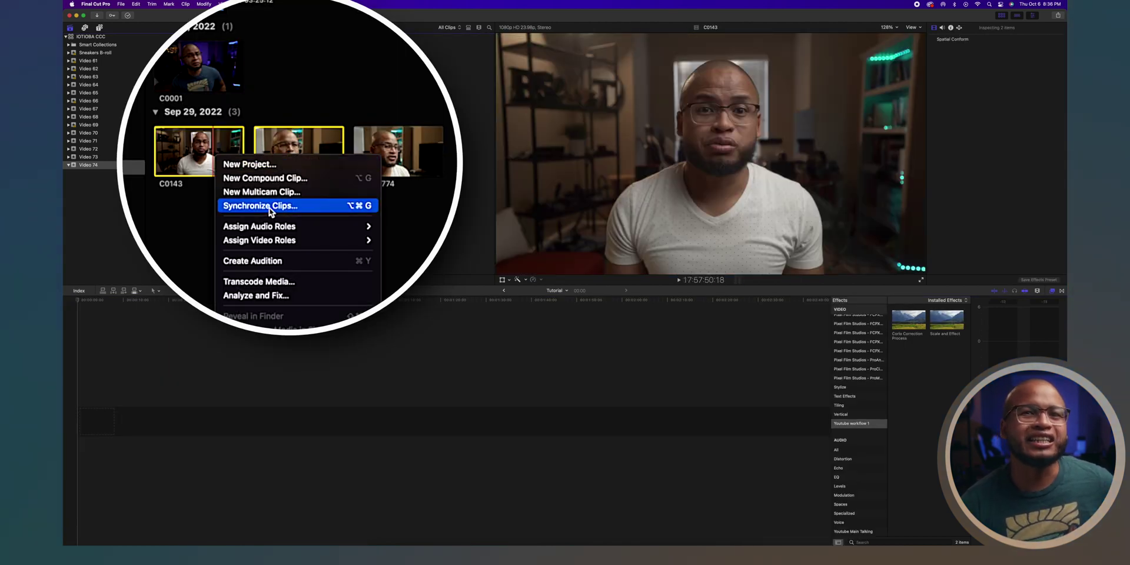
key("Escape")
left_click(186, 4)
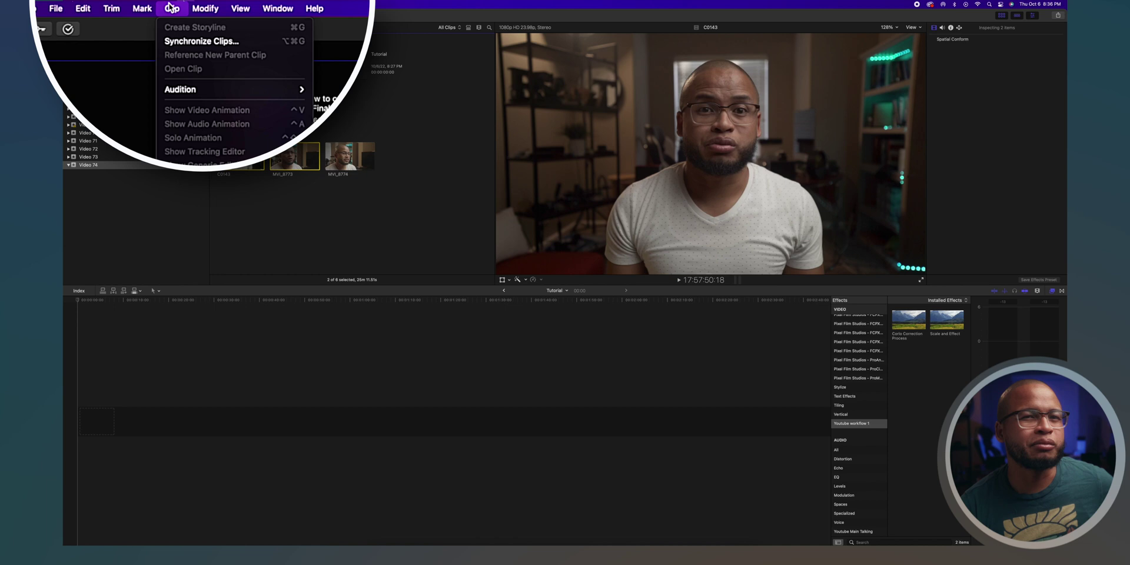
left_click(203, 23)
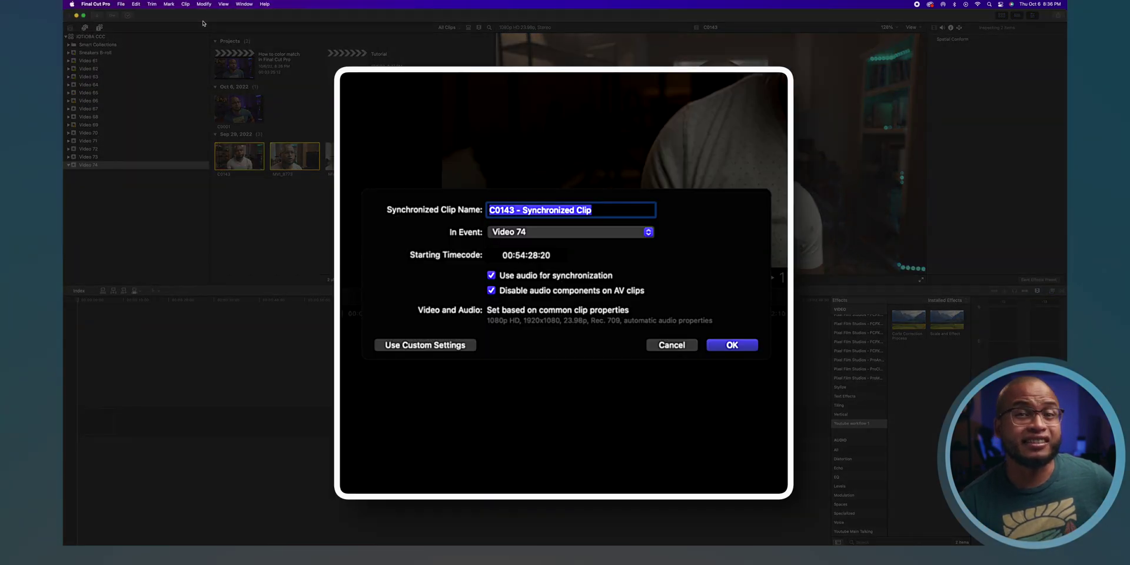
left_click(671, 345)
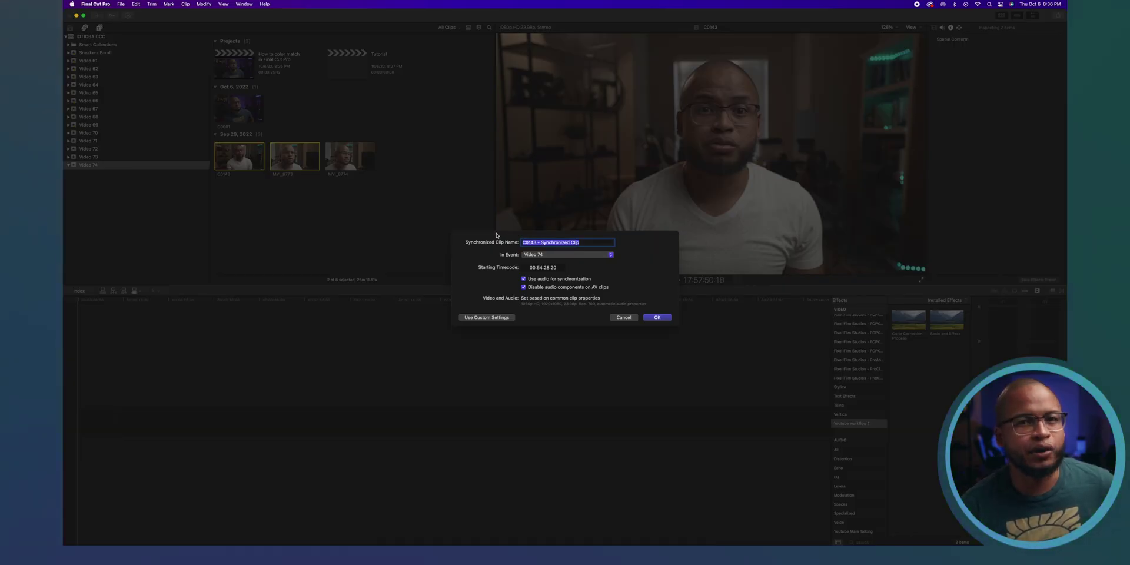
type("Synced")
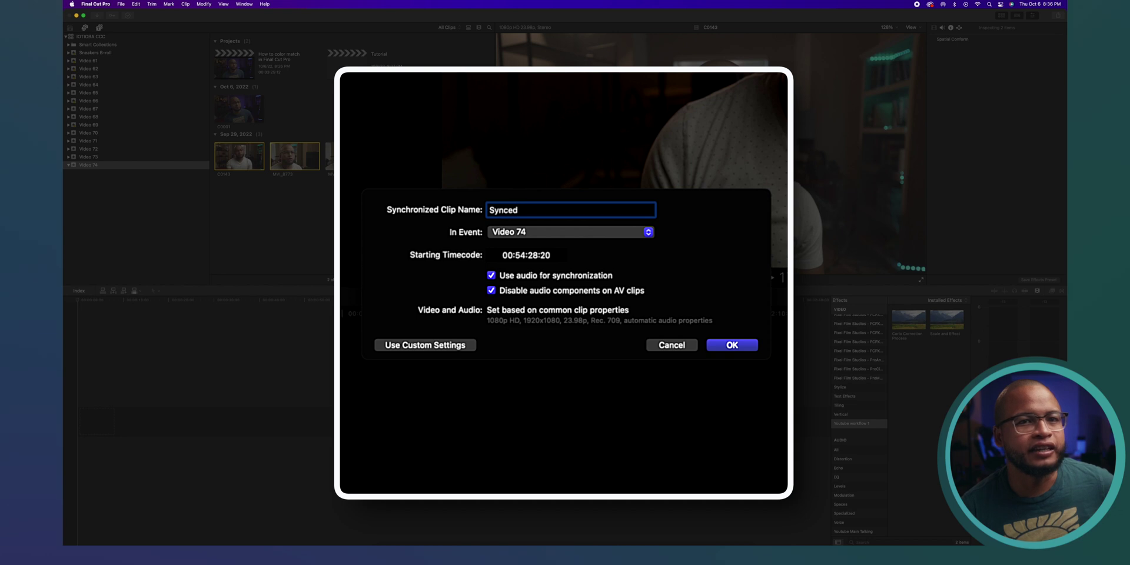
- Switch to custom settings with a Custom video format of 3840 × 1920, 23.98p, and create the clip
left_click(440, 346)
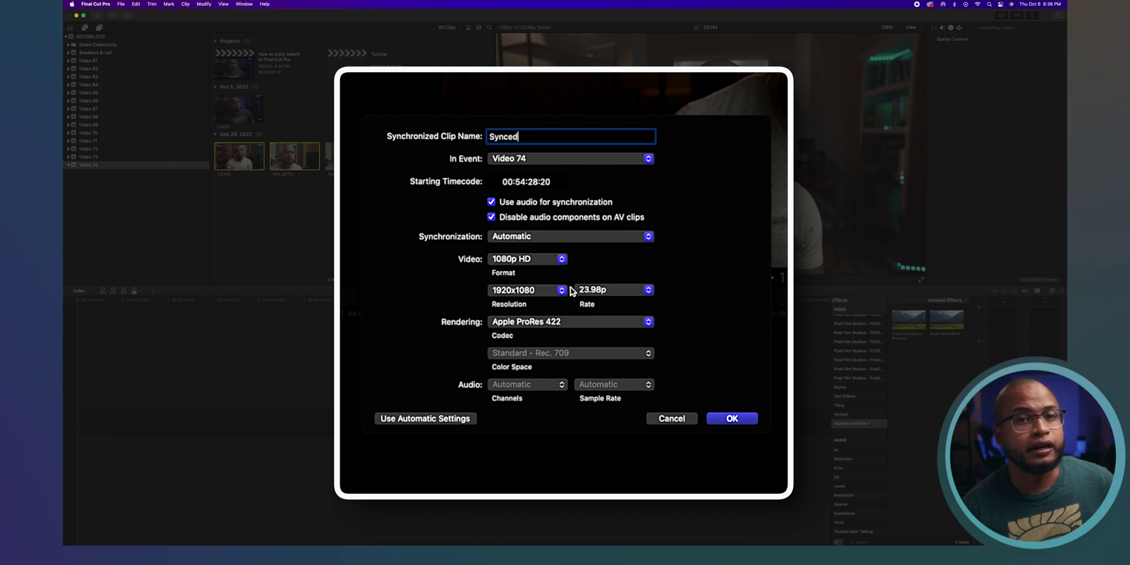
left_click(561, 261)
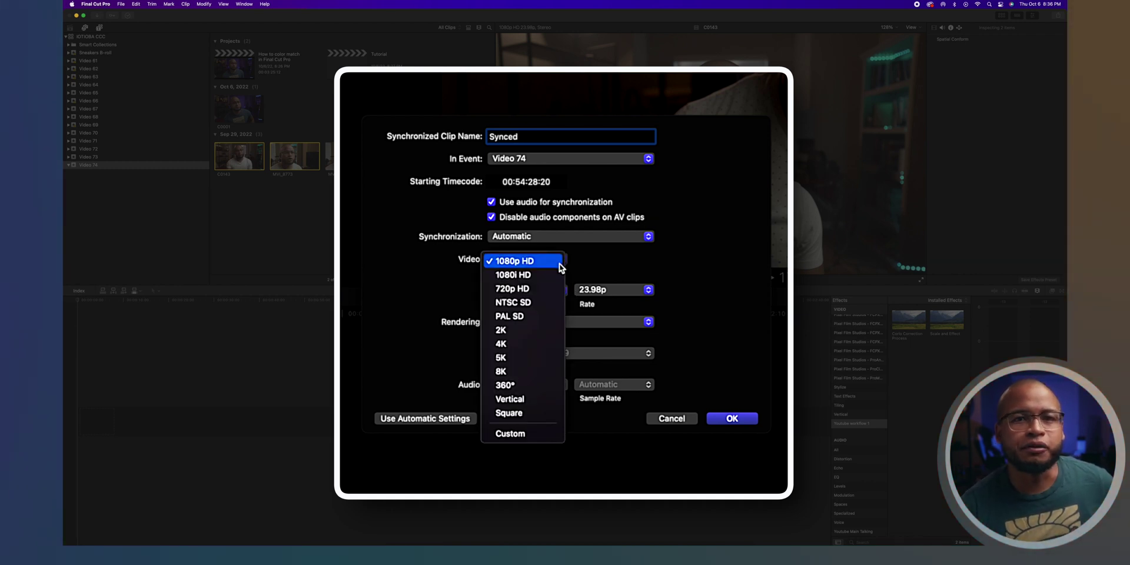
left_click(514, 432)
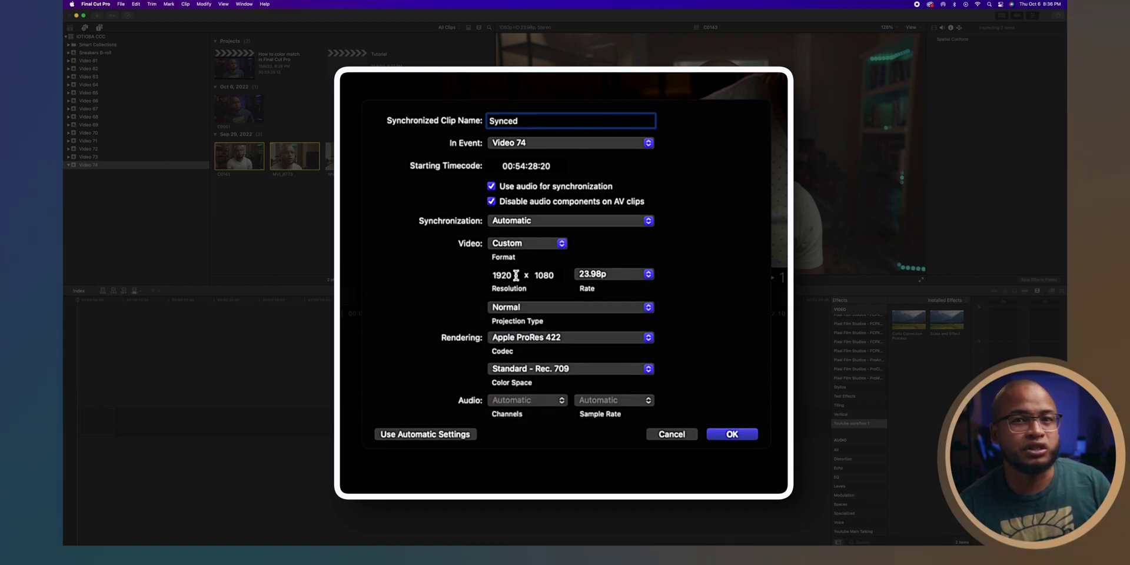
double_click(513, 277)
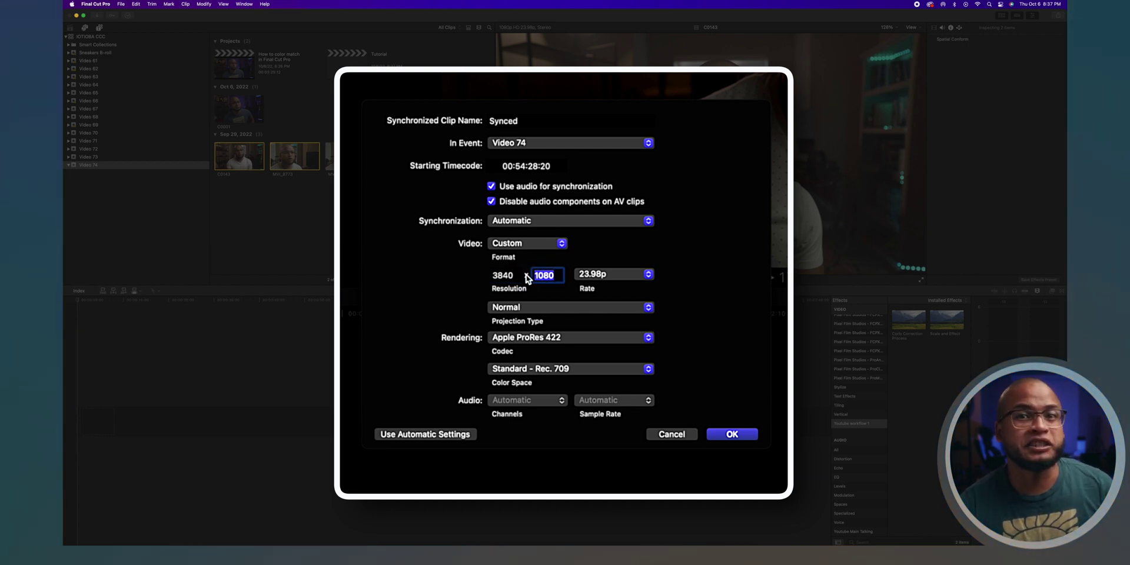
left_click(743, 434)
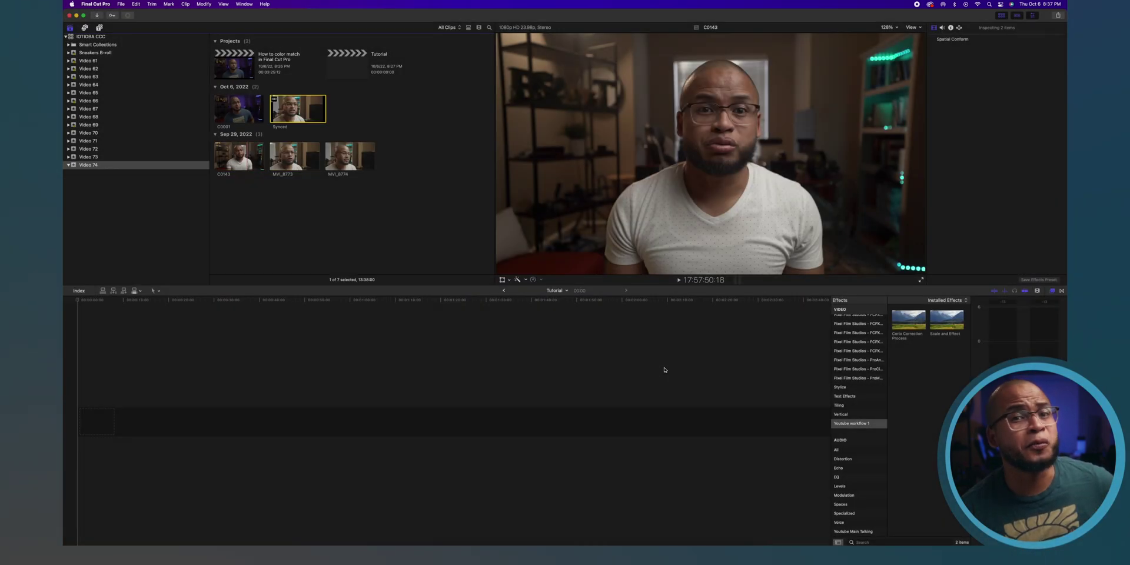
- Select the Synced clip in the browser to show its close-up angle at 3840 × 1920 in the viewer
left_click(284, 106)
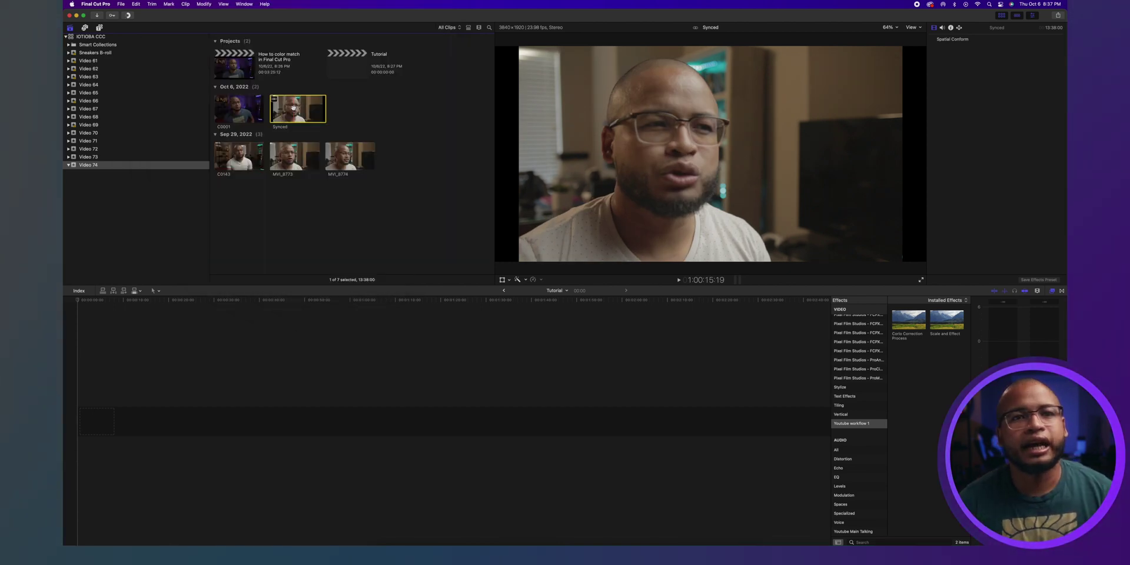
- Open Synced in the timeline and play it from the parked playhead to verify both angles are in sync
double_click(293, 108)
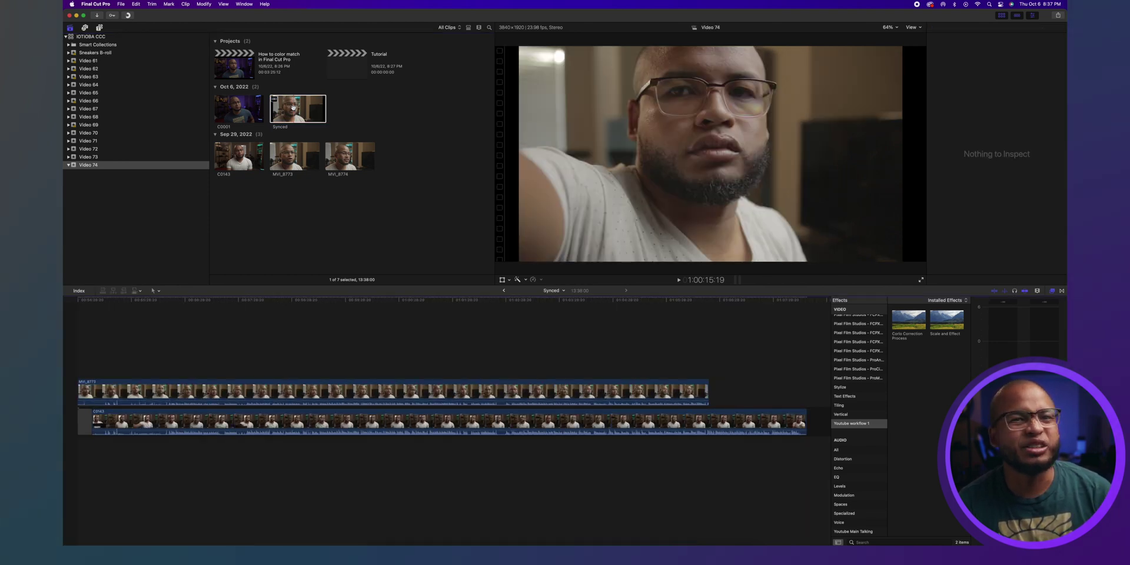
left_click(127, 359)
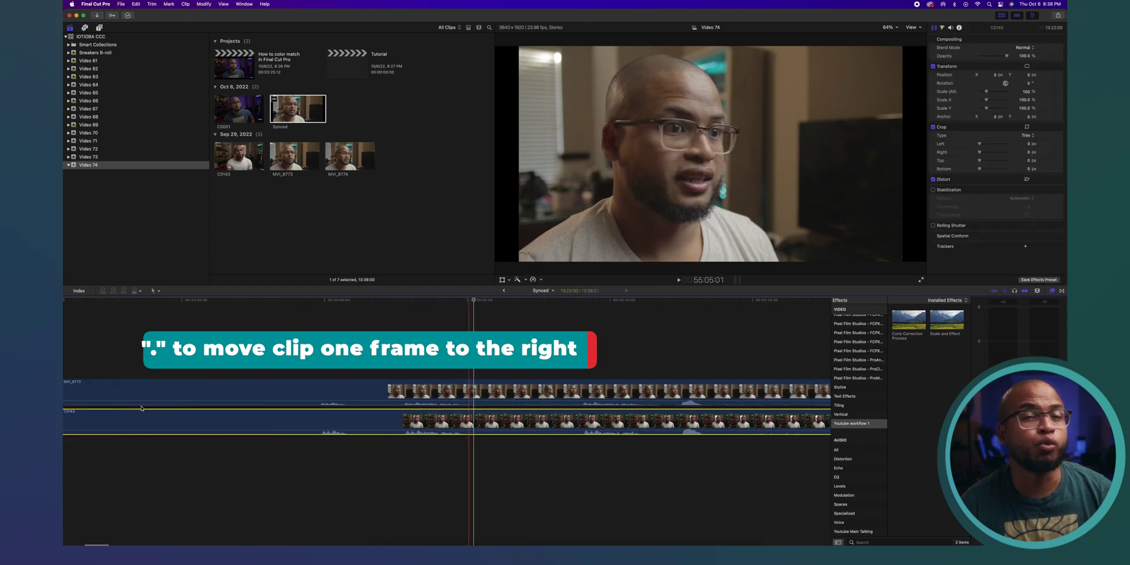
left_click(412, 361)
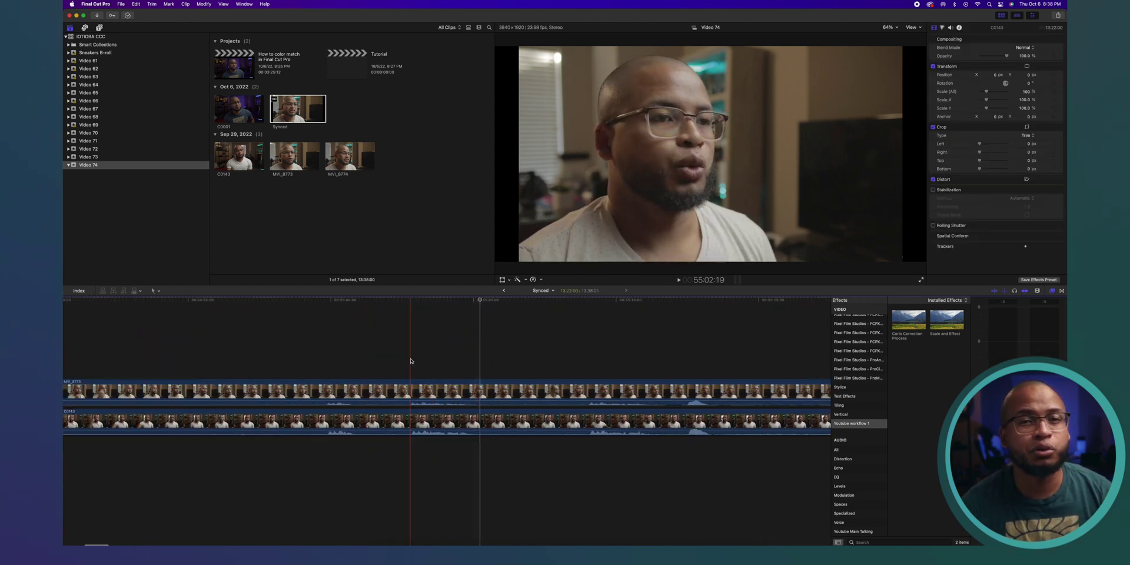
key("space")
key("space")
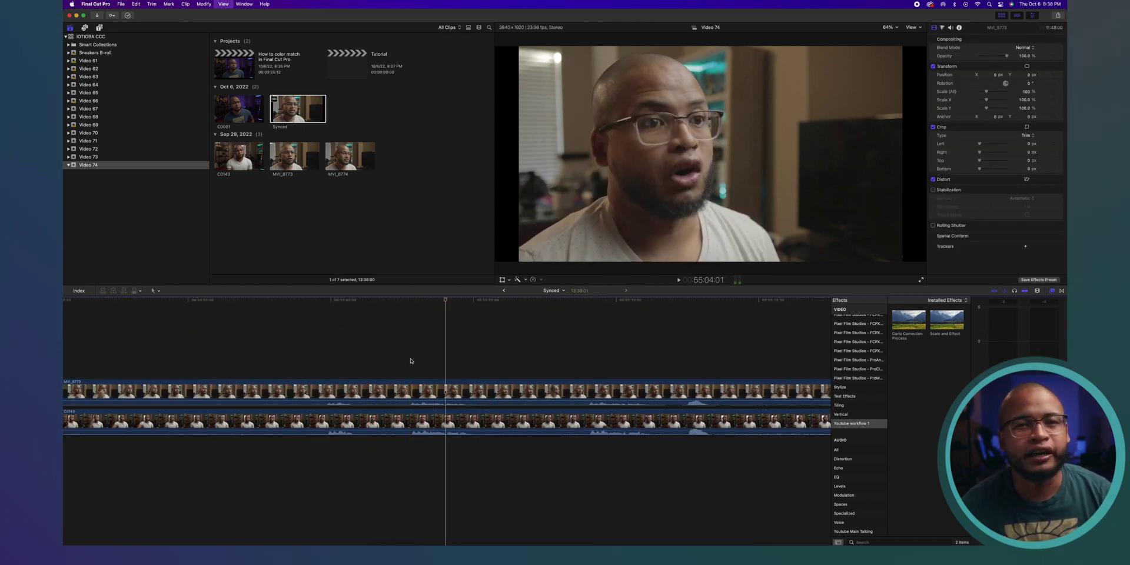
key("space")
left_click(409, 308)
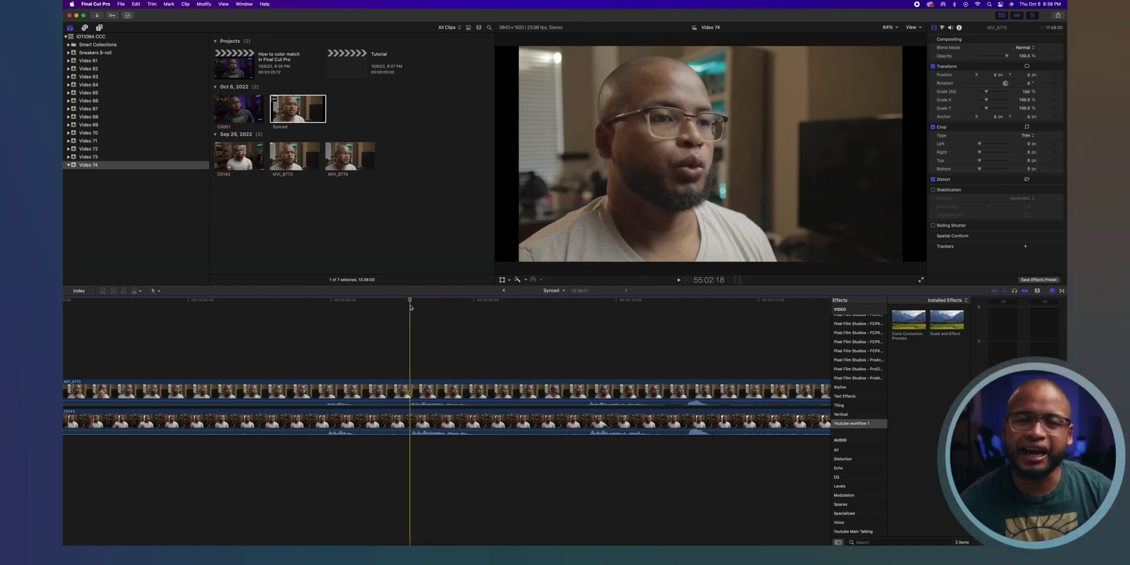
key("space")
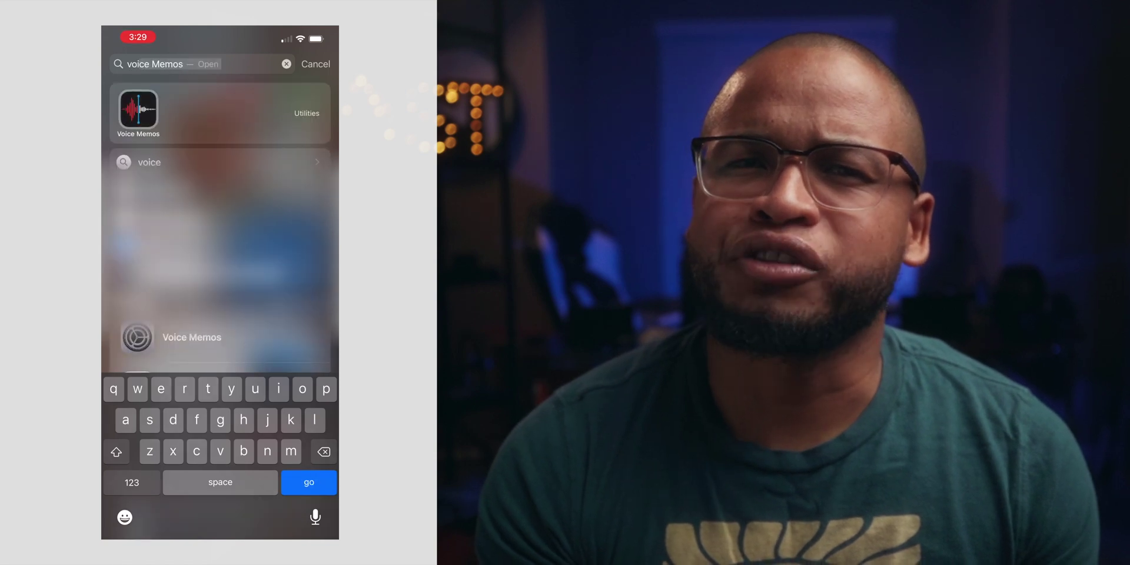
- Launch Voice Memos from the iPhone search, dismiss its welcome screen, and begin recording
key("Return")
left_click(220, 476)
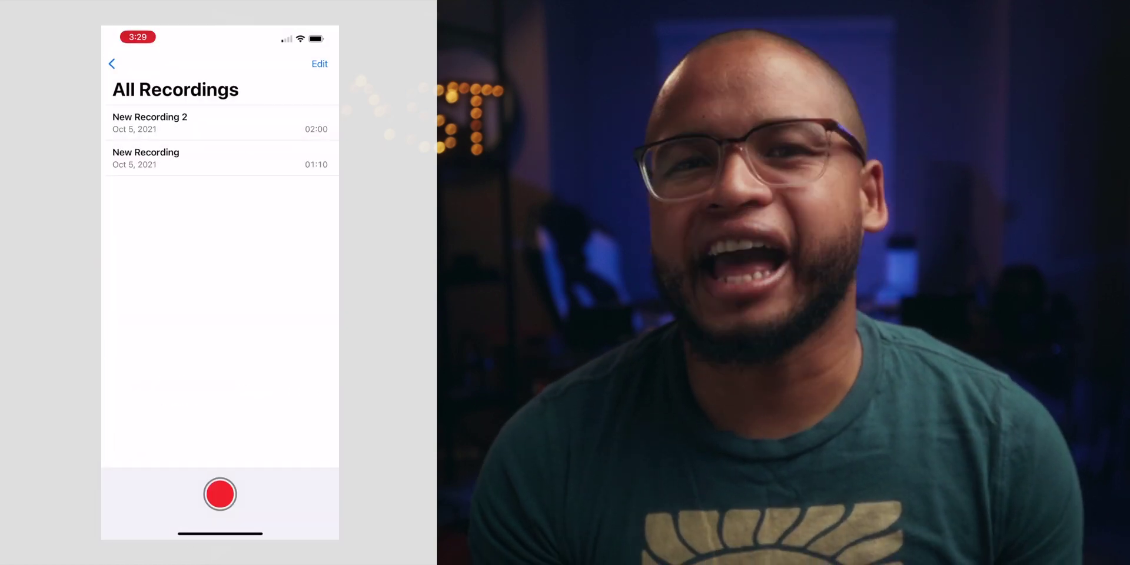
left_click(219, 492)
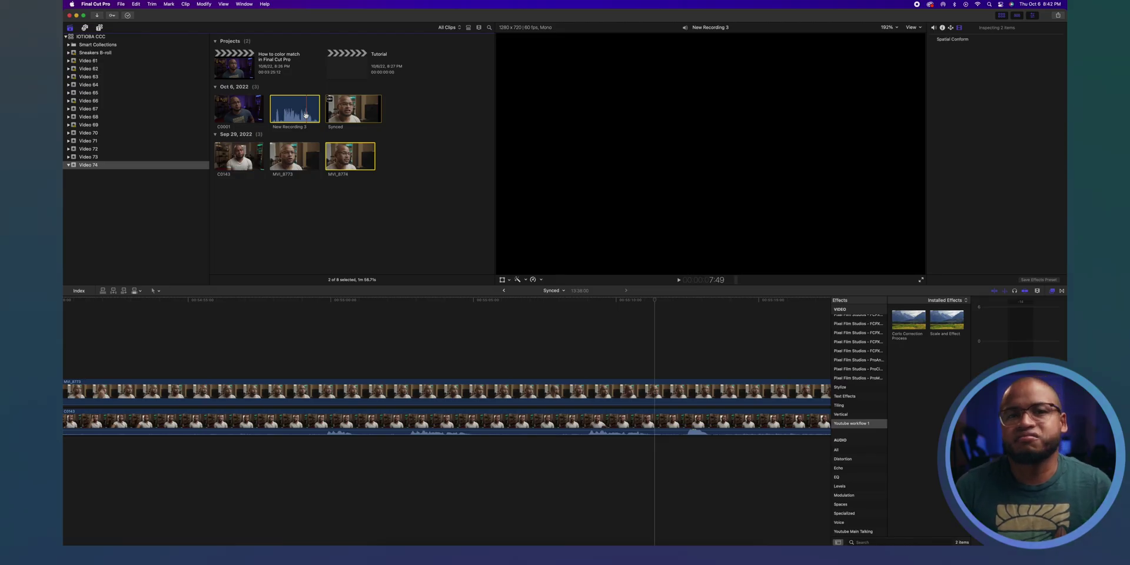
- Select MVI_8774 together with New Recording 3 and choose Synchronize Clips from their shortcut menu
right_click(305, 110)
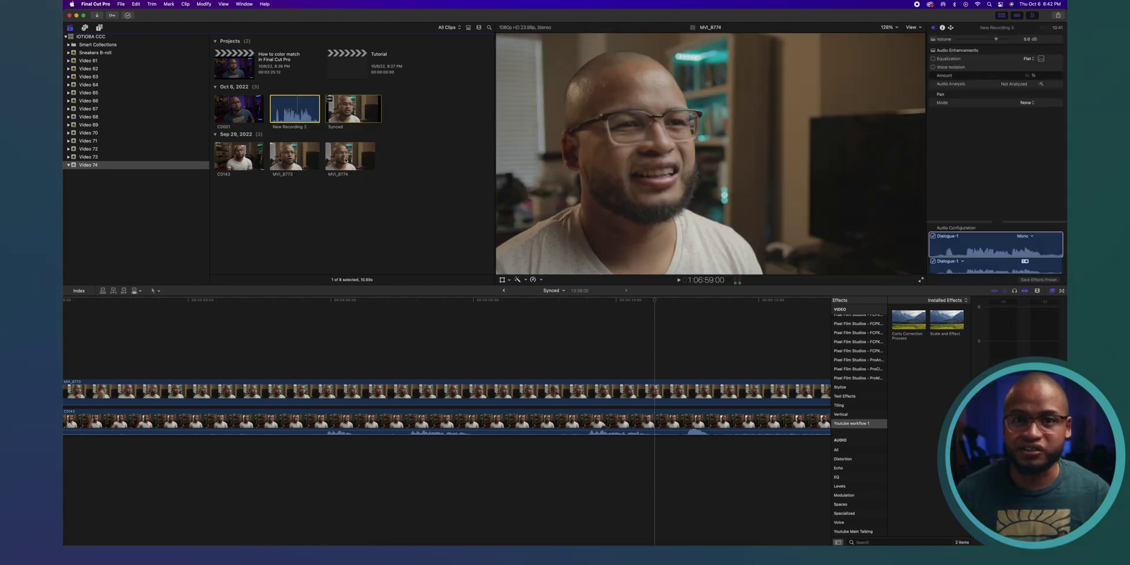
left_click(344, 154)
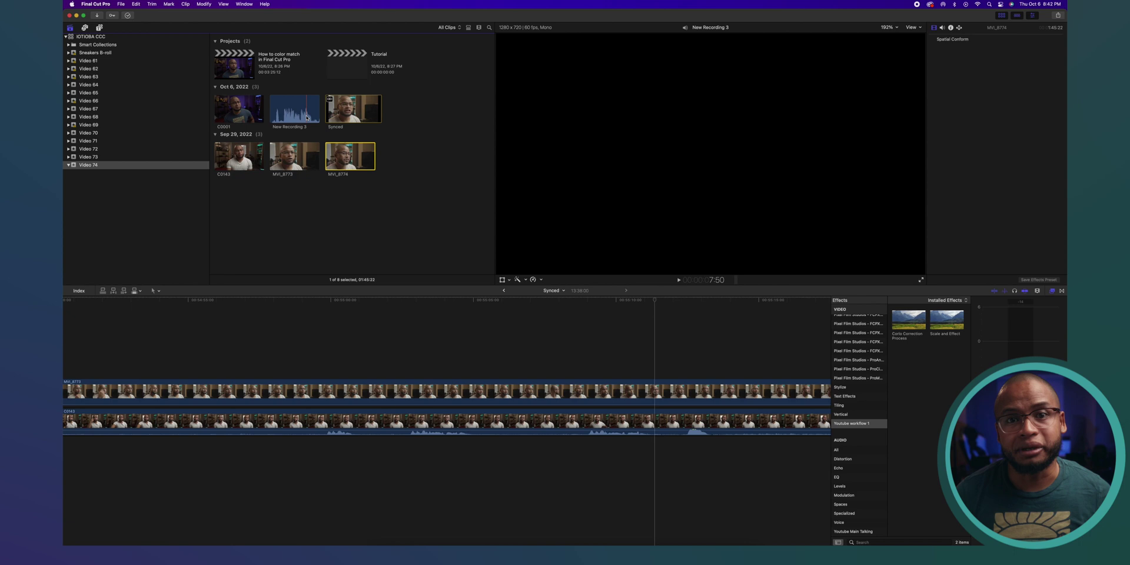
left_click(306, 117, "super")
right_click(306, 112)
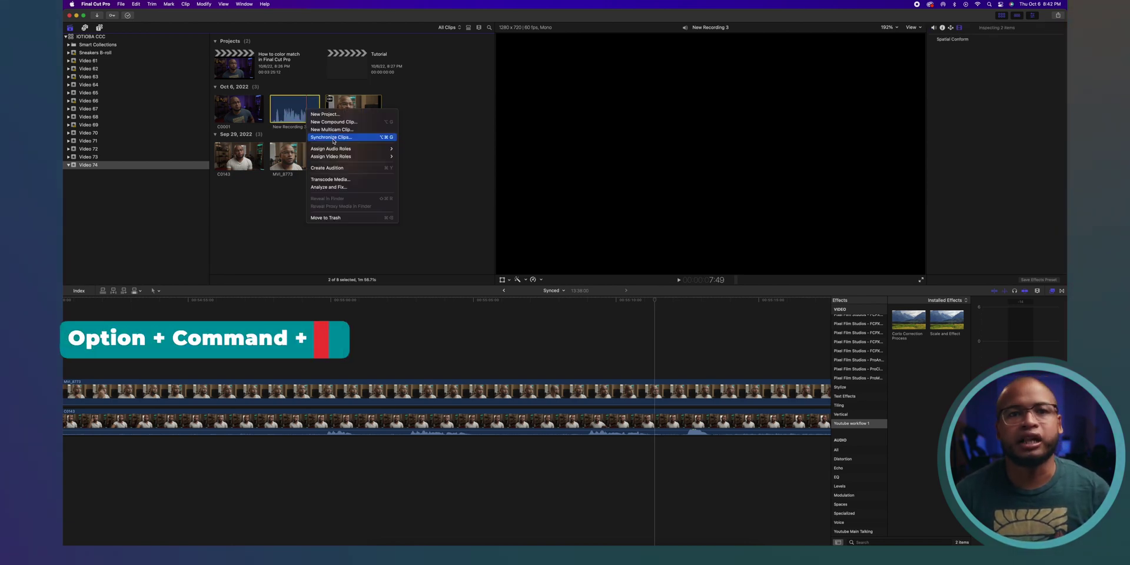
left_click(334, 139)
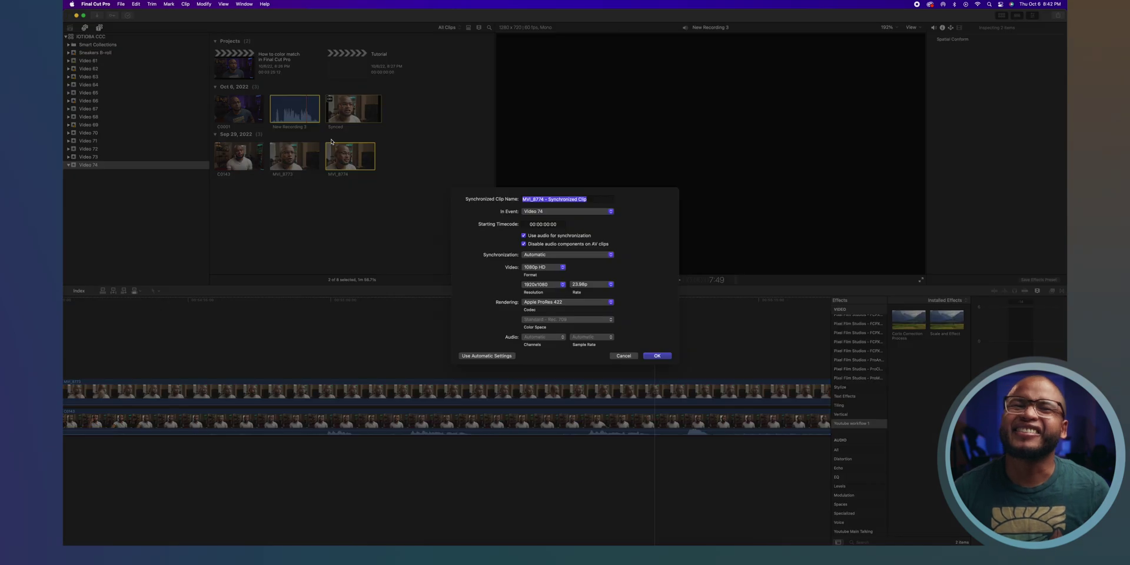